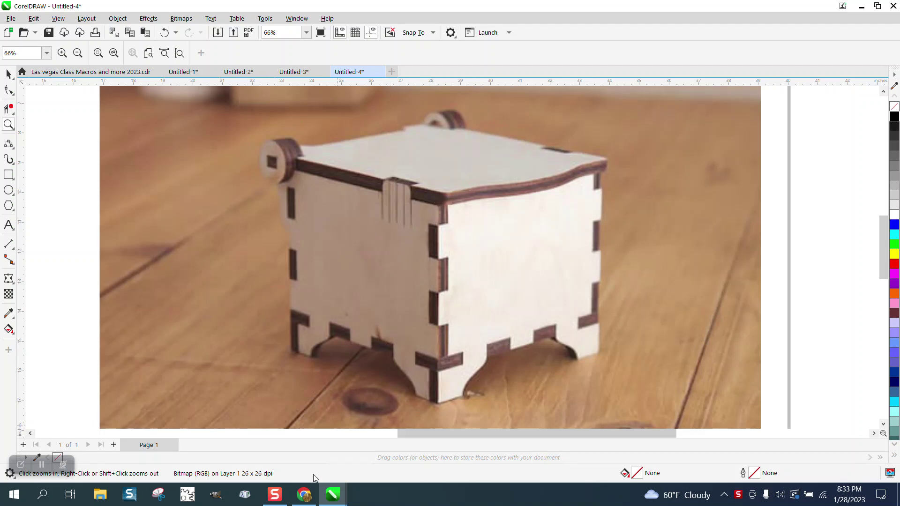
- Go to the MakerCase box designer in Chrome and keep outside dimensions for the box
click(307, 495)
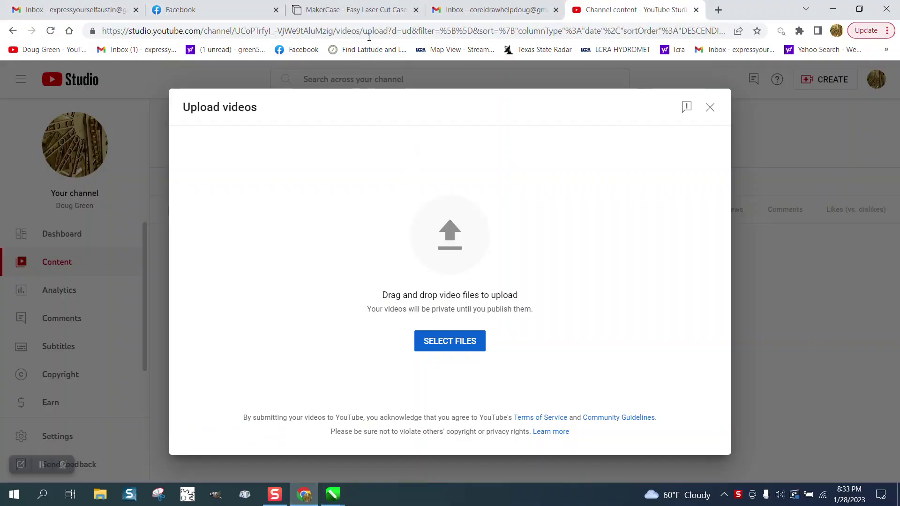
click(359, 11)
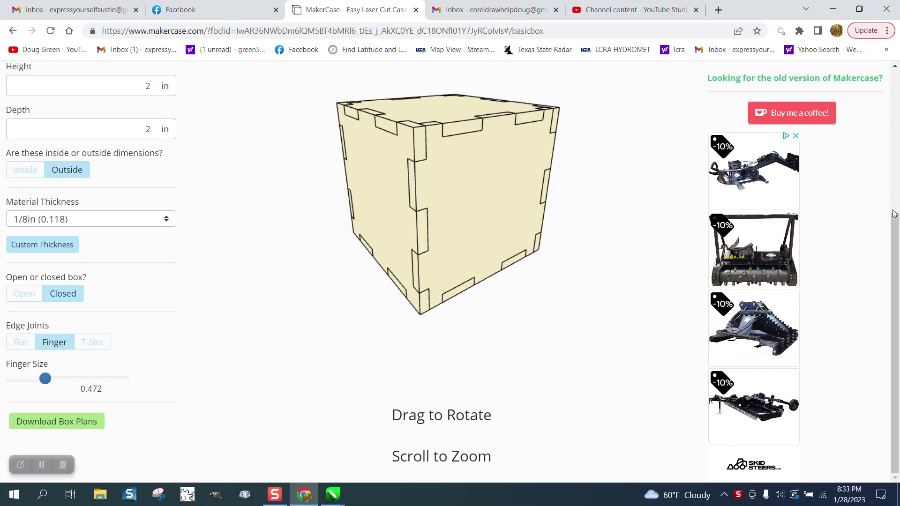
drag(895, 214, 895, 181)
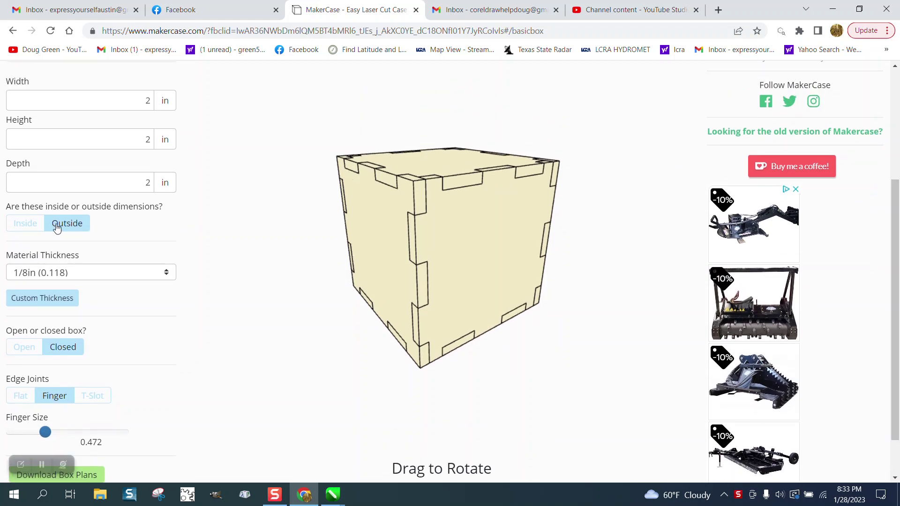
click(28, 225)
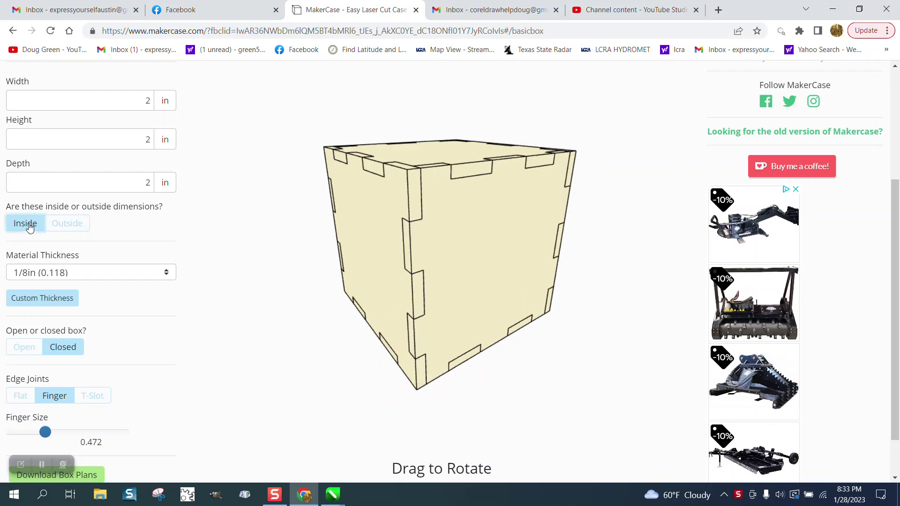
click(69, 226)
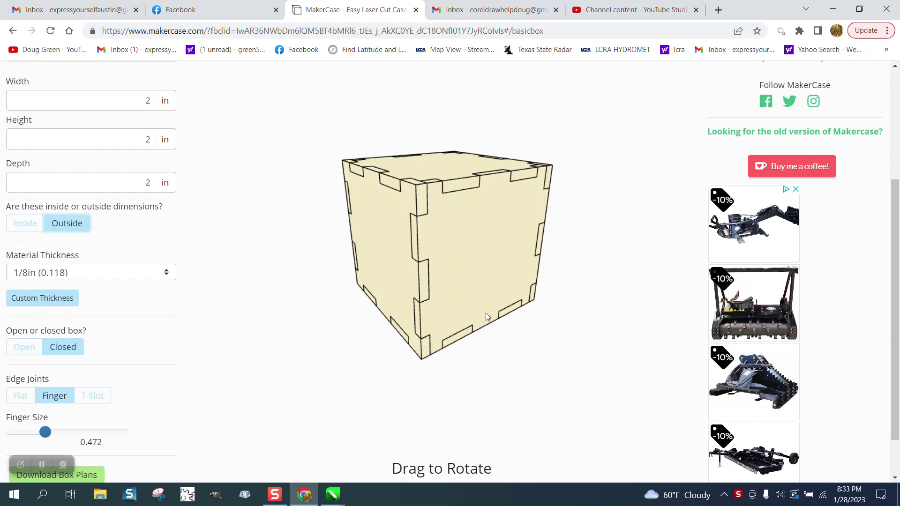
- Keep finger edge joints and preview the six panels in Download Box Plans
click(21, 396)
click(45, 398)
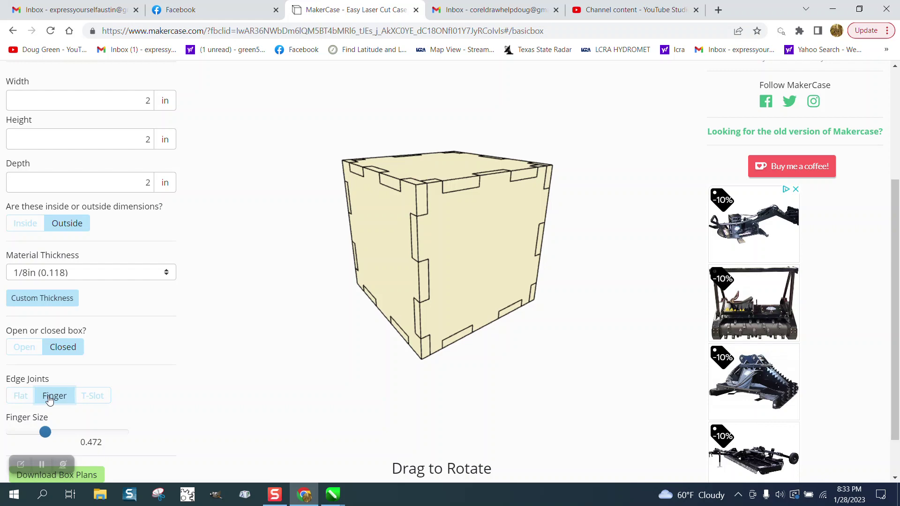
scroll(178, 333, down, 1)
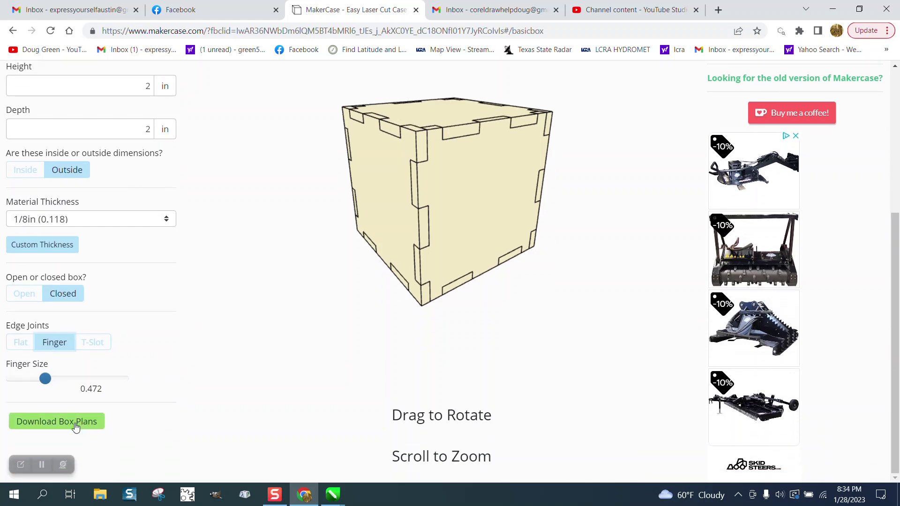
click(75, 423)
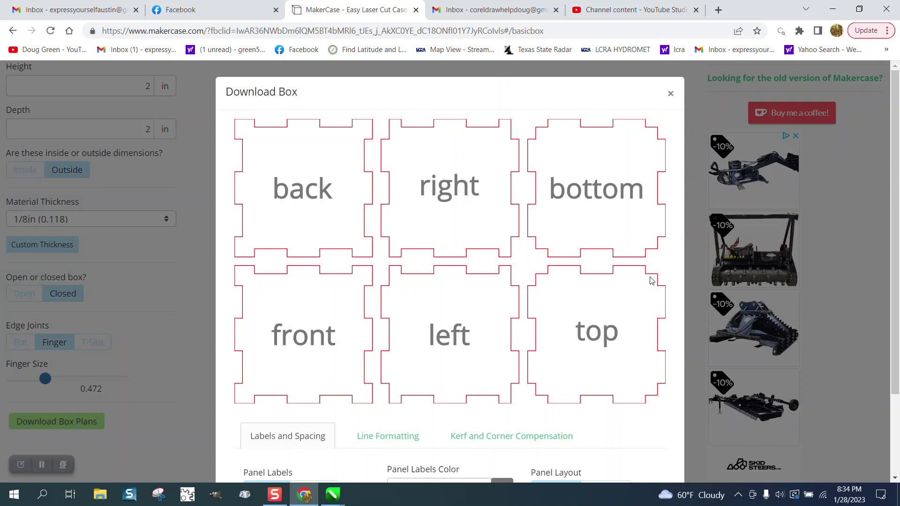
- Reduce the finger size from 0.472 to 0.42775 and recheck the panel layout
click(671, 93)
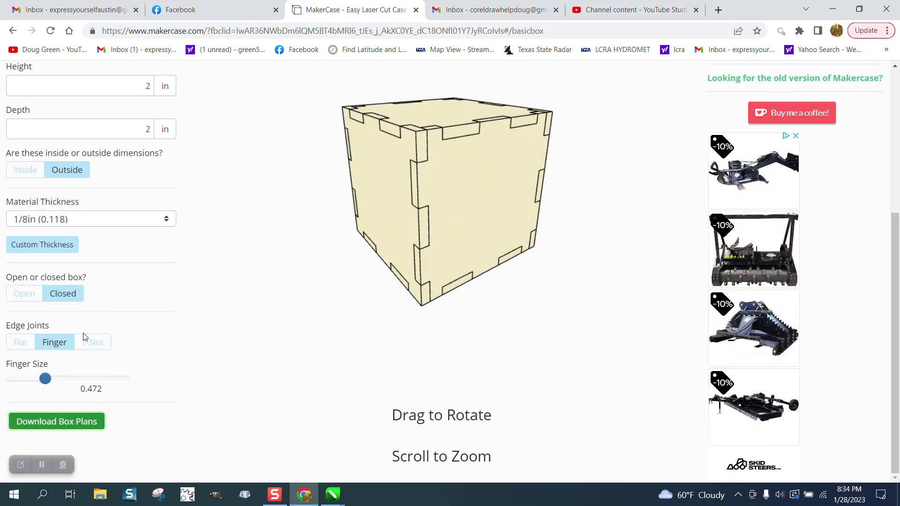
mouse_move(46, 382)
mouse_down()
mouse_move(93, 382)
mouse_move(39, 379)
mouse_up()
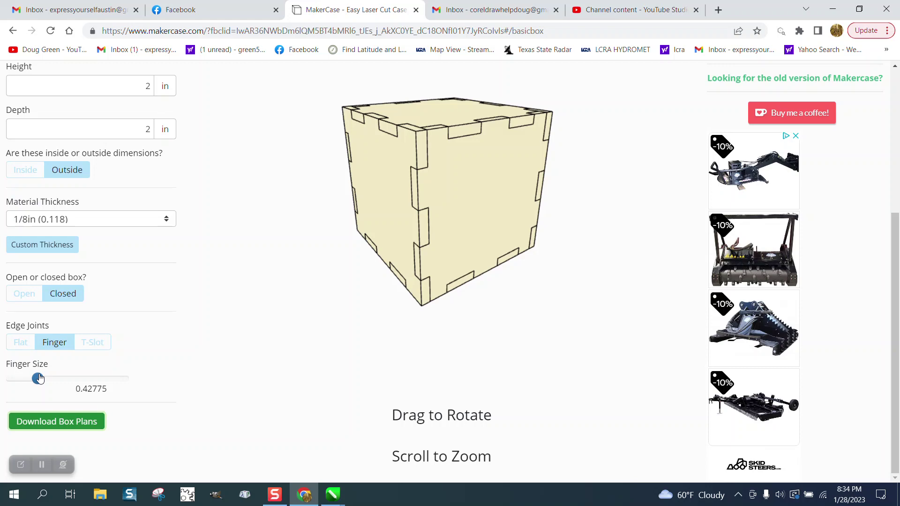
click(79, 422)
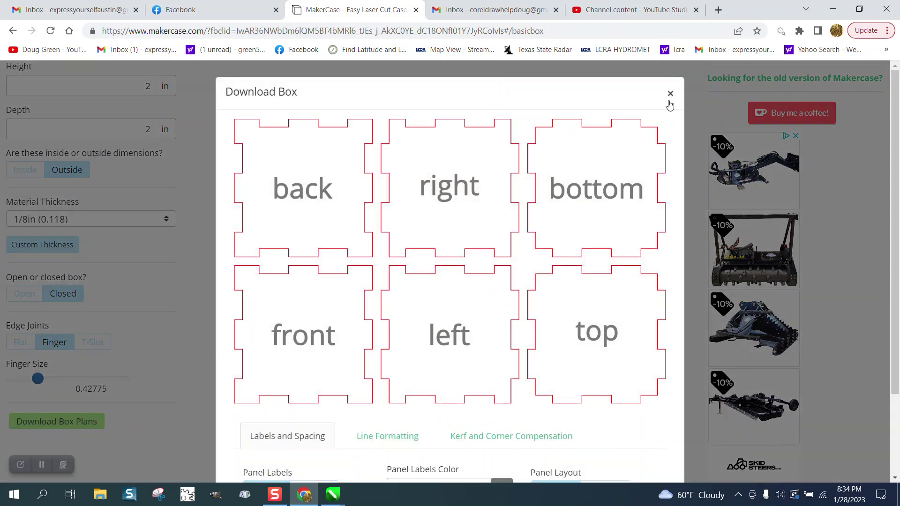
click(671, 93)
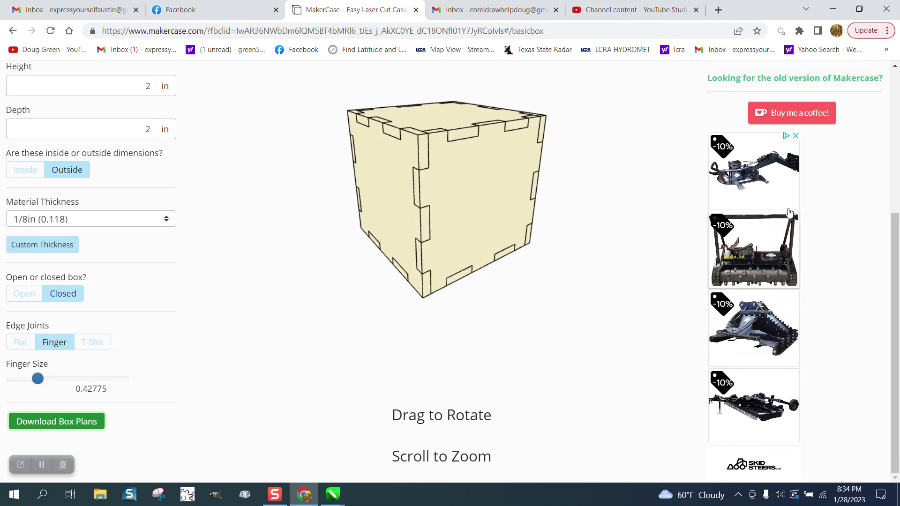
scroll(899, 290, up, 1)
scroll(899, 289, down, 1)
- Download the box plans as a DXF file with panel labels enabled
click(89, 425)
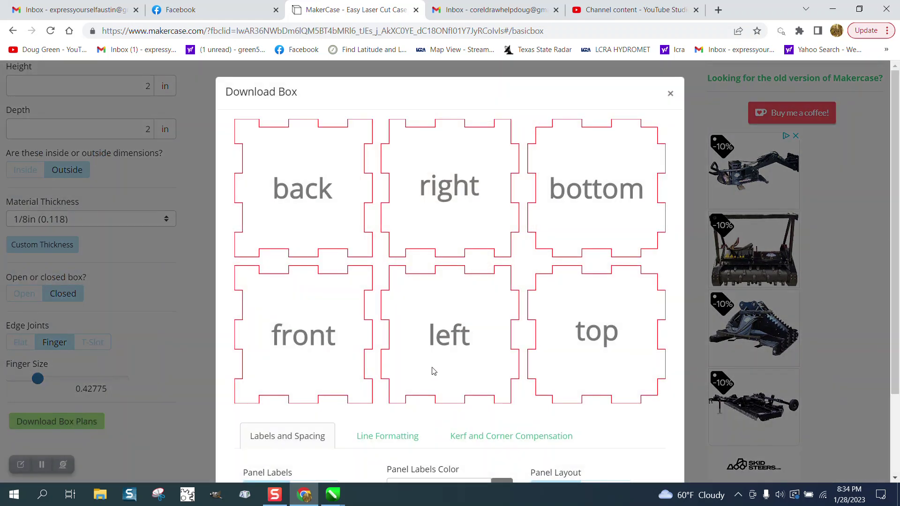
scroll(433, 371, down, 1)
click(311, 430)
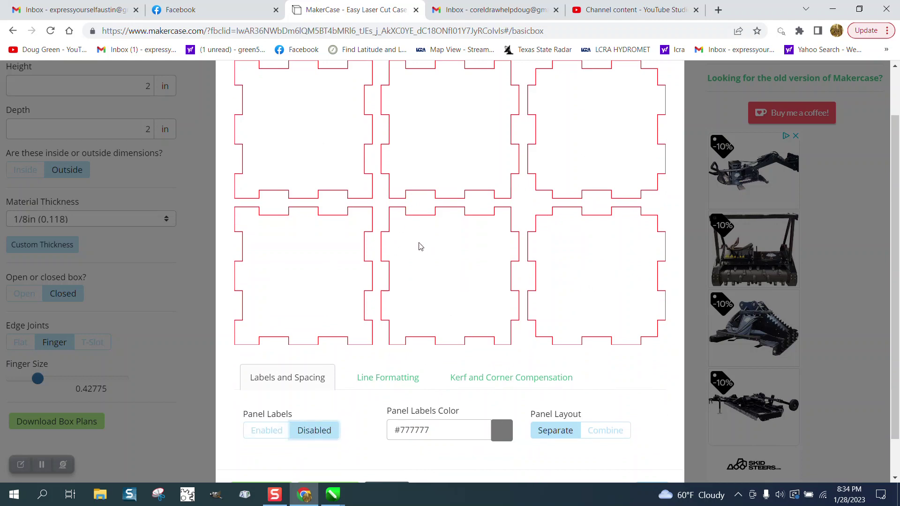
click(272, 437)
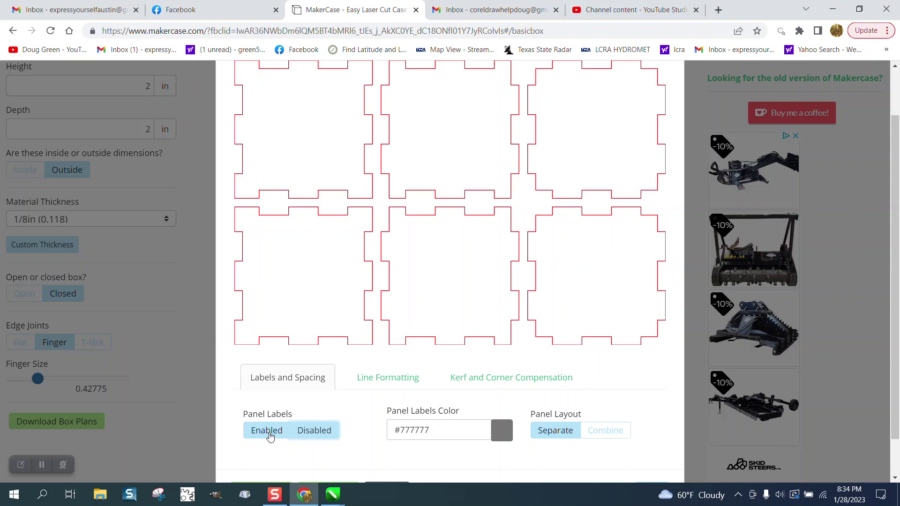
click(270, 437)
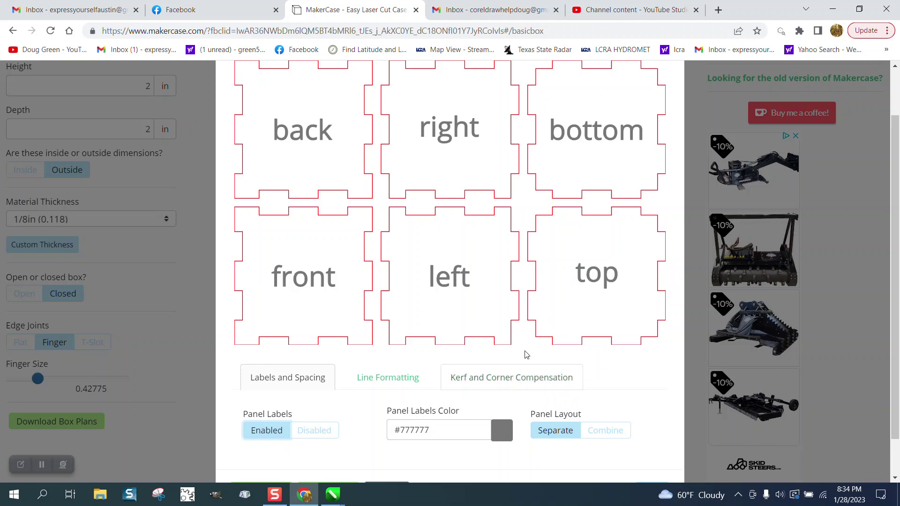
scroll(891, 263, down, 2)
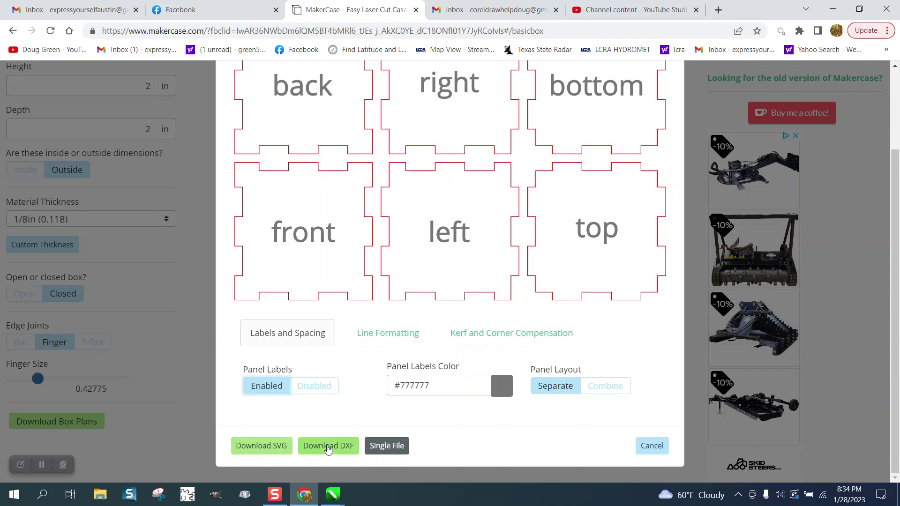
click(328, 447)
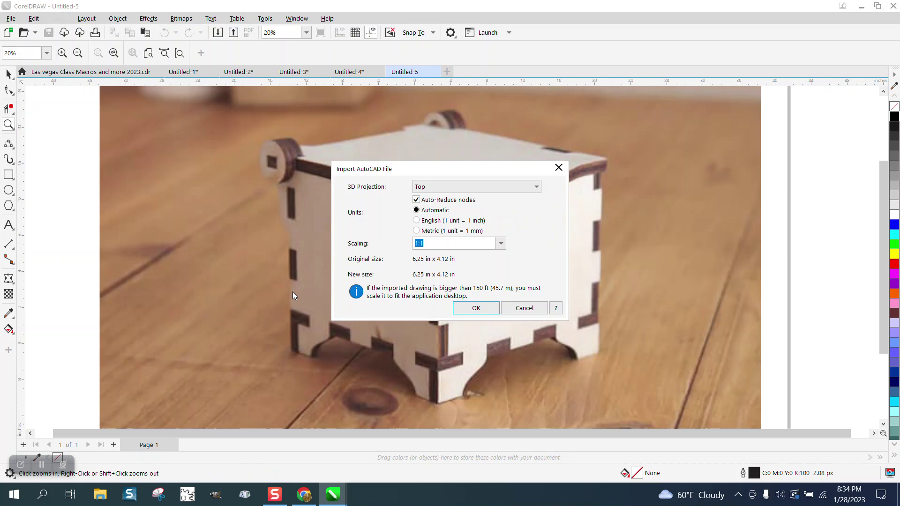
- Import the DXF at 1:1 scale (6.25 x 4.12 in) and zoom in on the panels
click(476, 308)
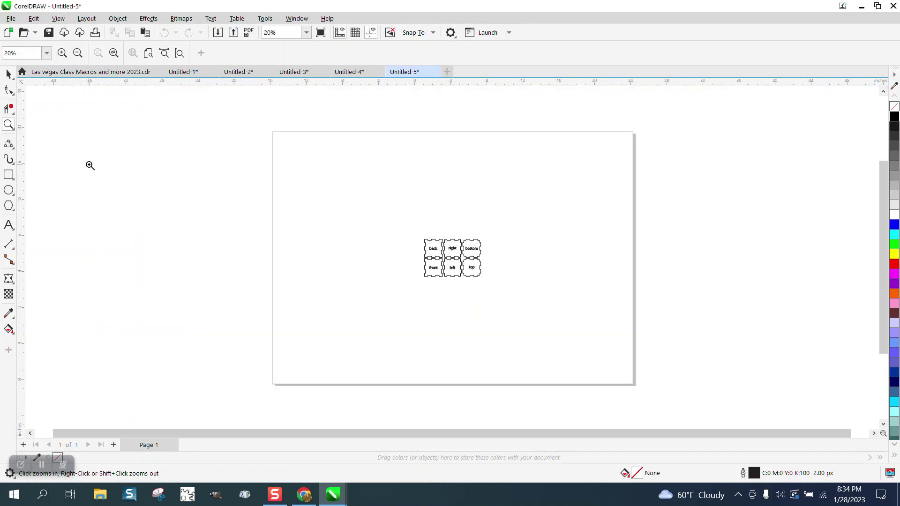
drag(396, 235, 527, 303)
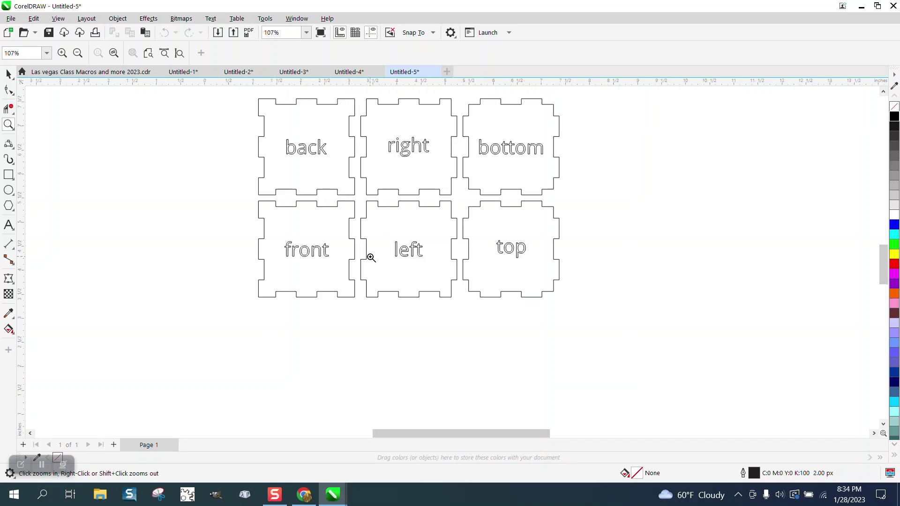
- Delete the back label, undoing an accidental deletion of the whole top row
click(9, 74)
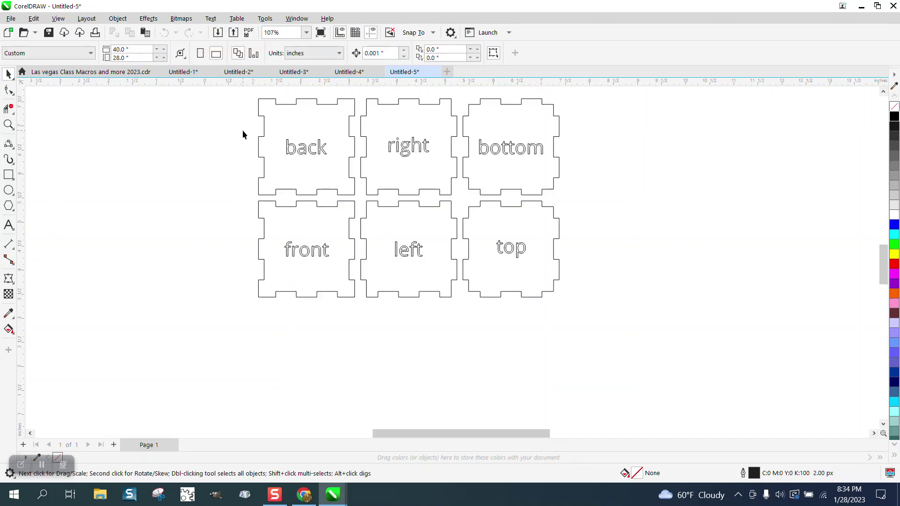
click(310, 153)
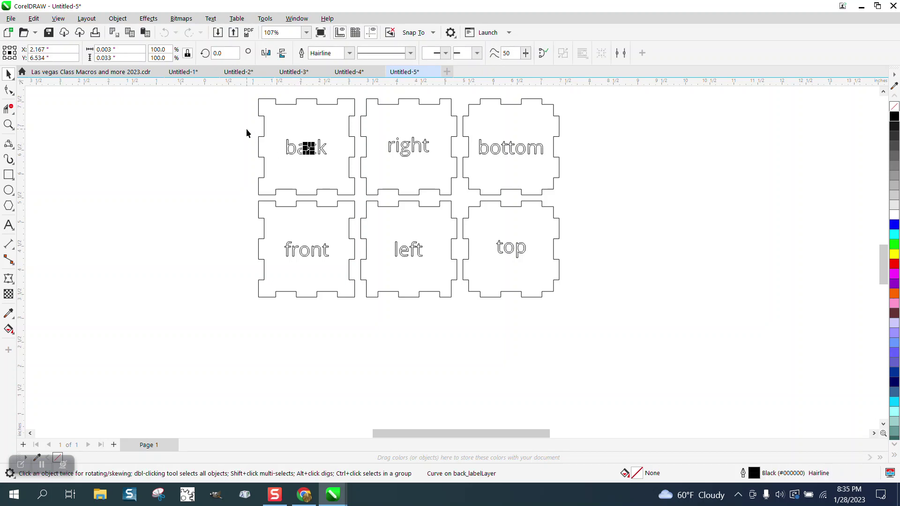
drag(247, 129, 566, 168)
key(Delete)
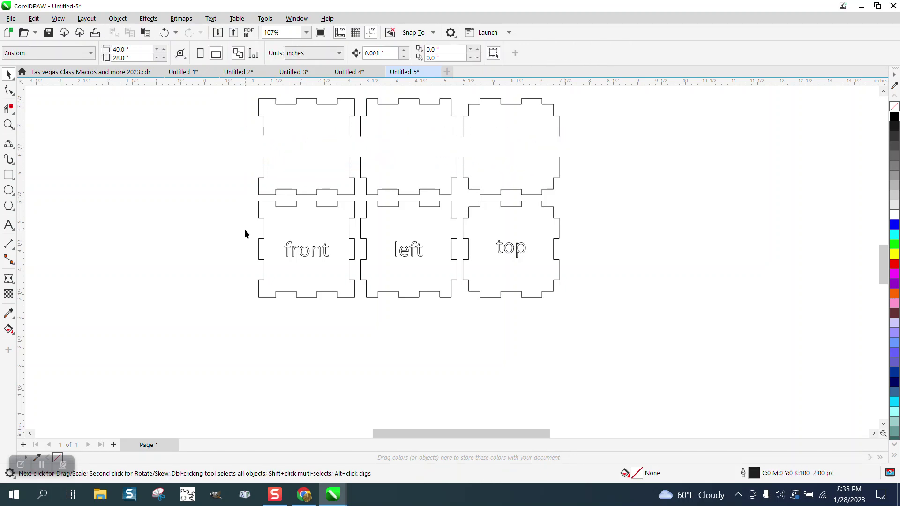
key(ctrl+z)
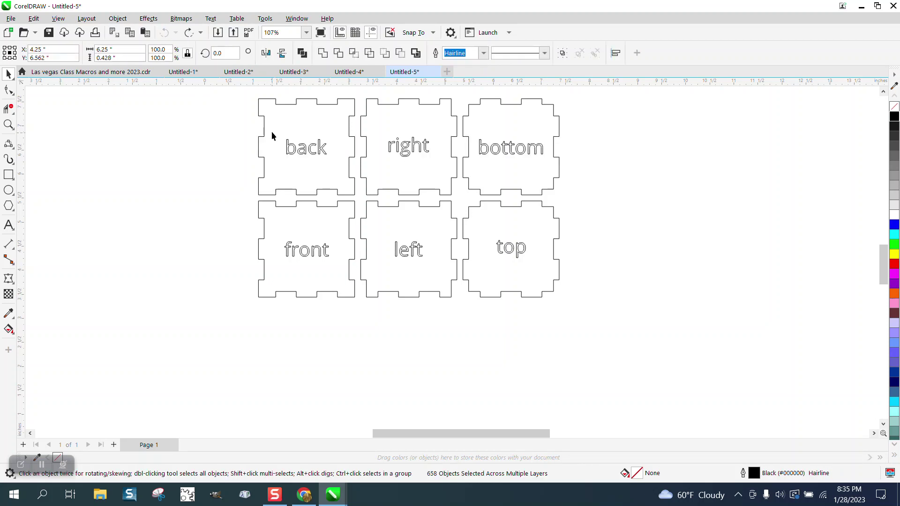
key(Delete)
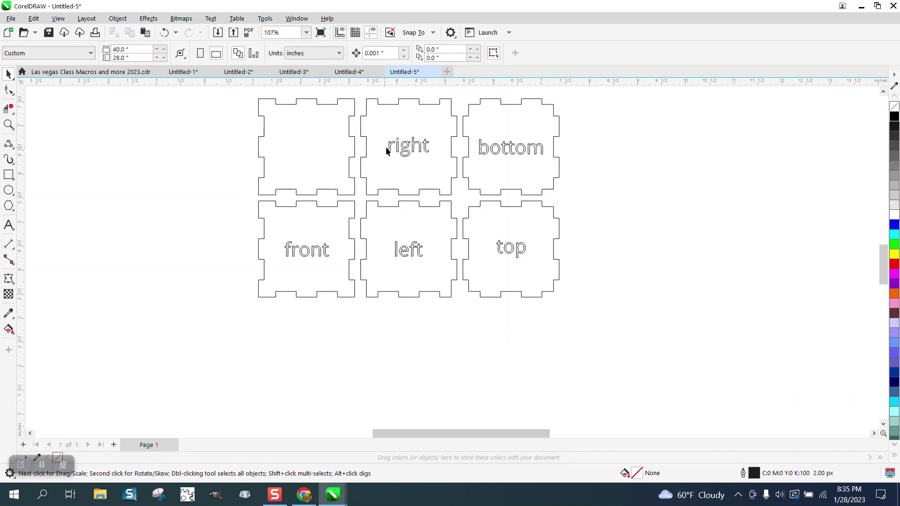
- Delete the right, bottom, front, left and top panel labels
click(409, 157)
key(Delete)
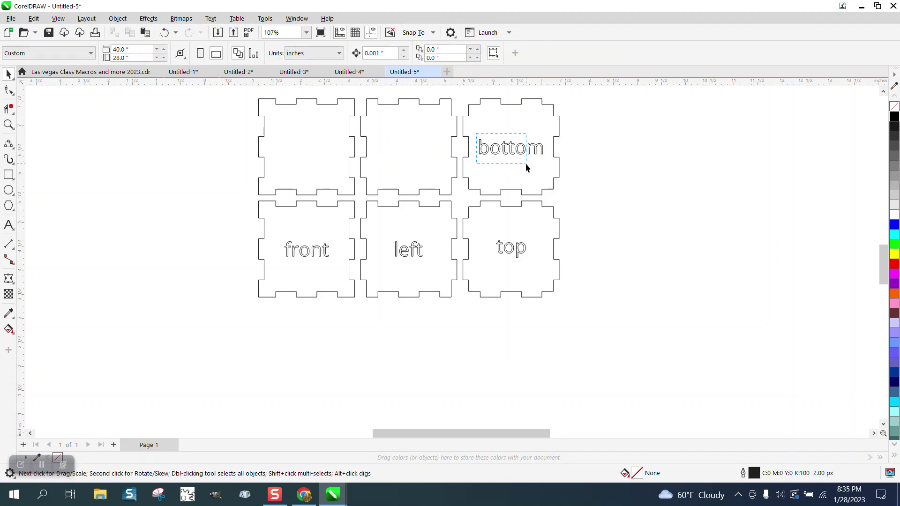
click(544, 167)
key(Delete)
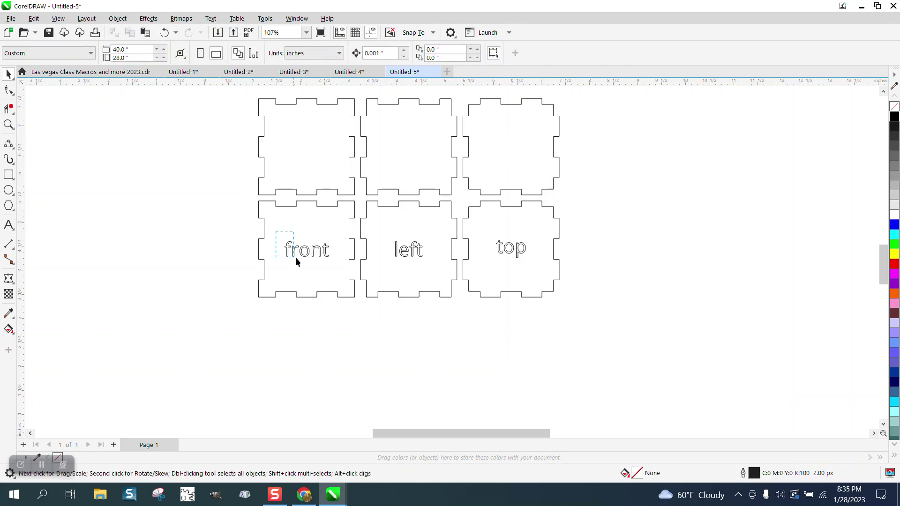
click(296, 258)
key(Delete)
click(425, 263)
key(Delete)
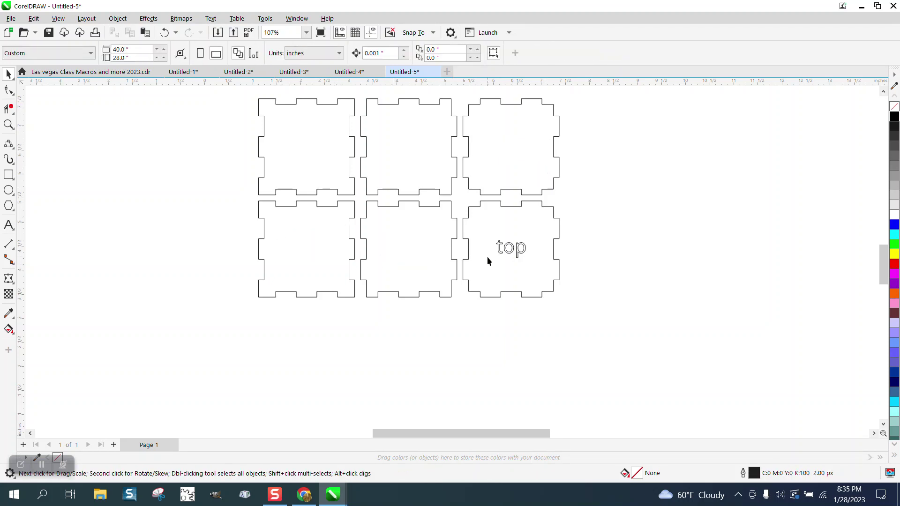
click(538, 268)
key(Delete)
- Restore the stray piece to the top-right panel and select the nudge distance field
click(581, 178)
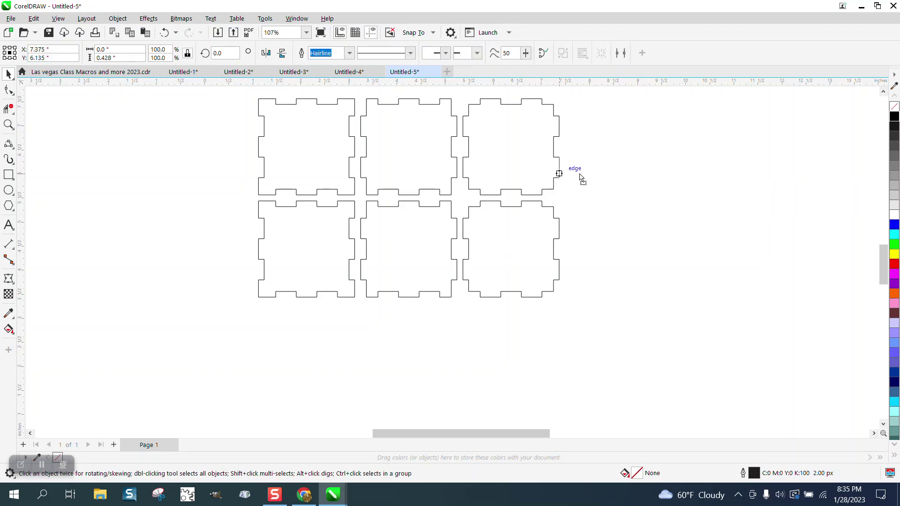
click(169, 37)
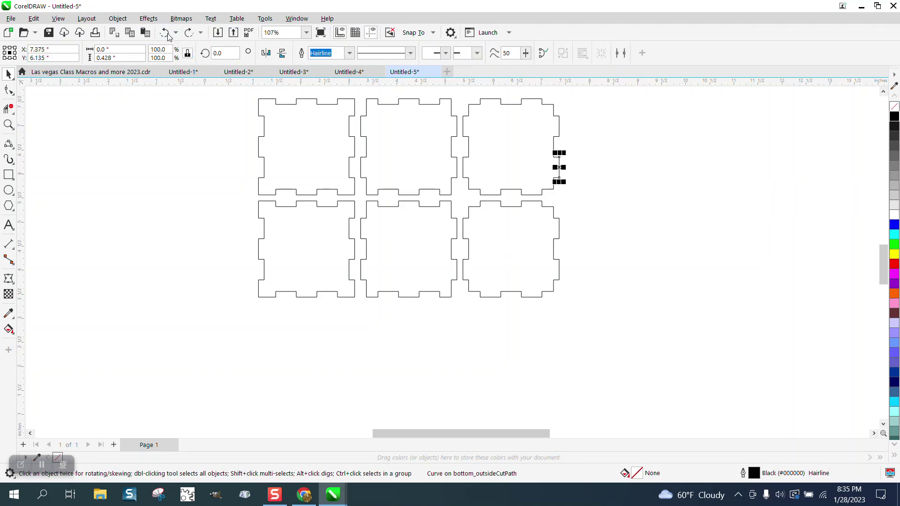
click(209, 176)
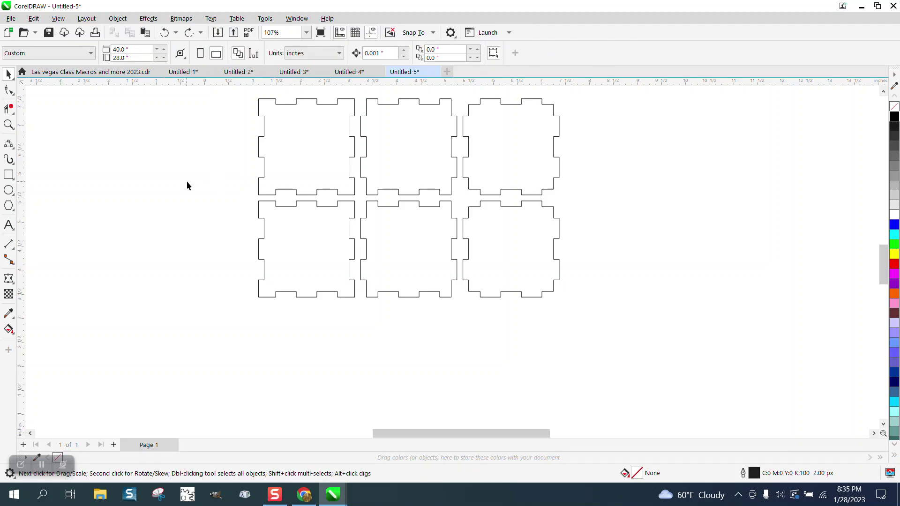
drag(277, 158, 599, 338)
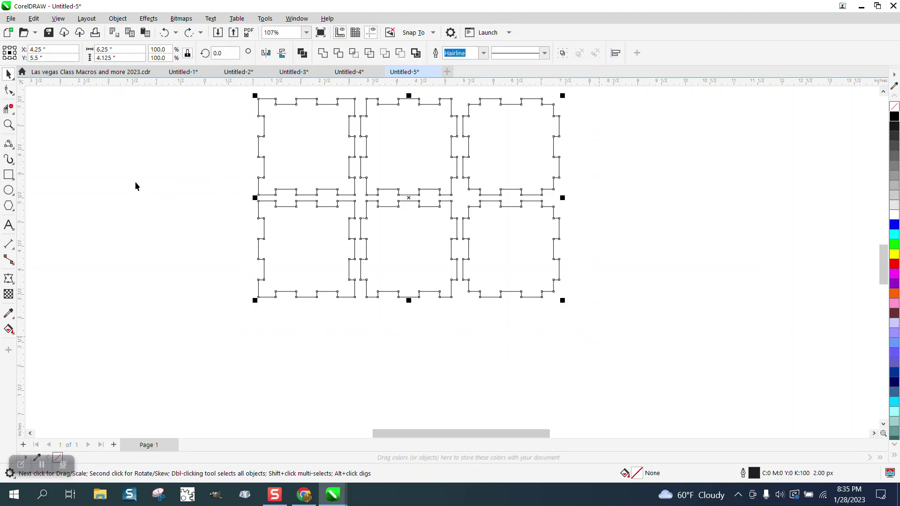
click(133, 177)
click(385, 55)
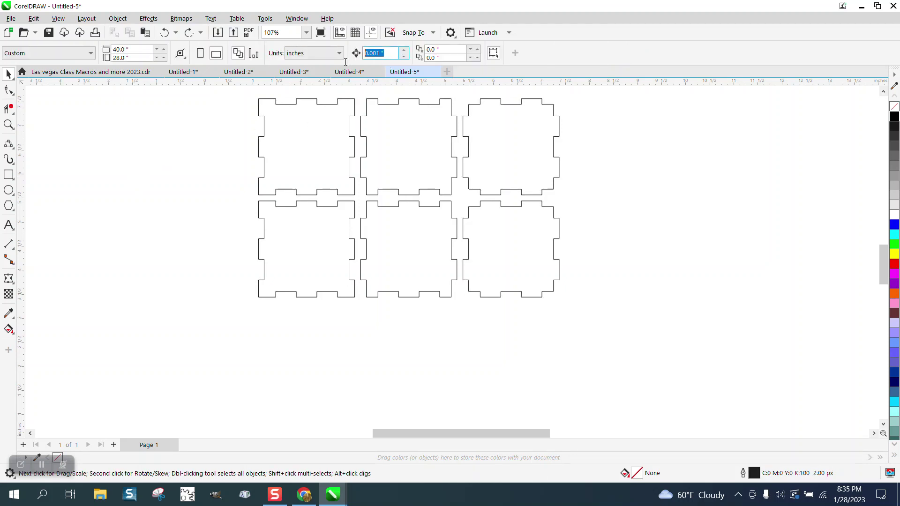
- Set a 7-inch nudge, then Smart Fill the three top-row panels, nudging copies left
text(7)
click(9, 329)
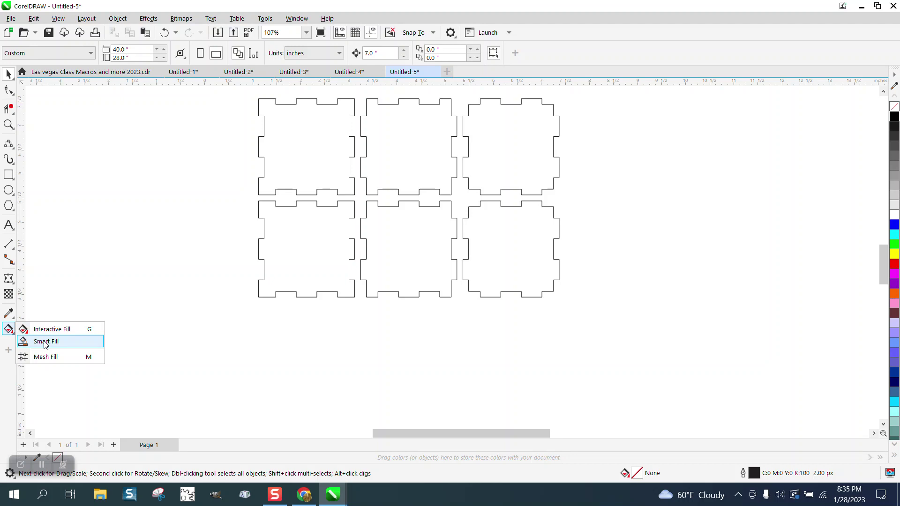
click(44, 342)
click(282, 165)
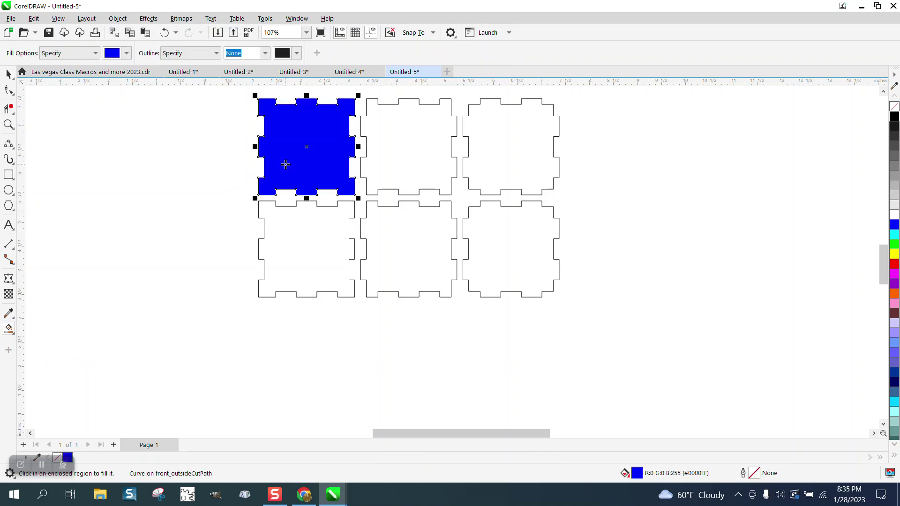
key(ctrl+z)
click(381, 157)
key(Left)
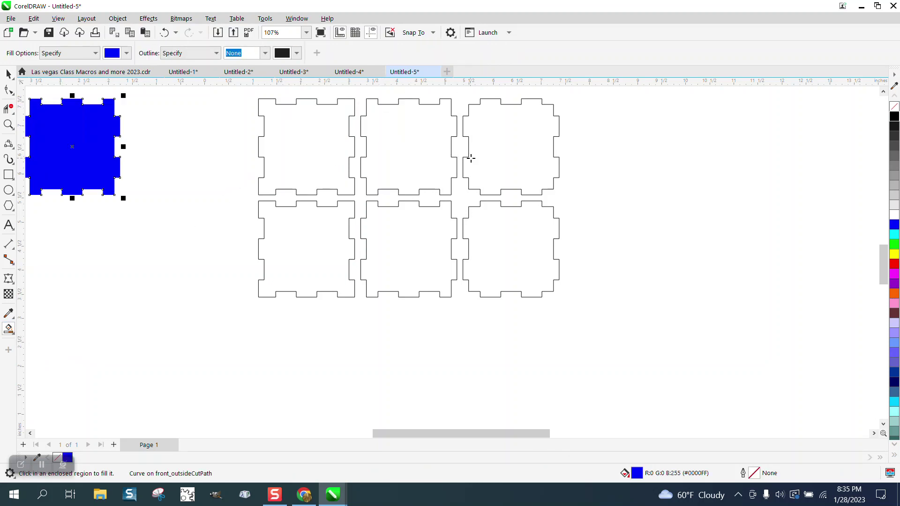
click(479, 153)
key(Left)
- Smart Fill the three bottom-row panels, nudging each copy 7 inches left, then undo a stray fill
click(299, 241)
key(ctrl+z)
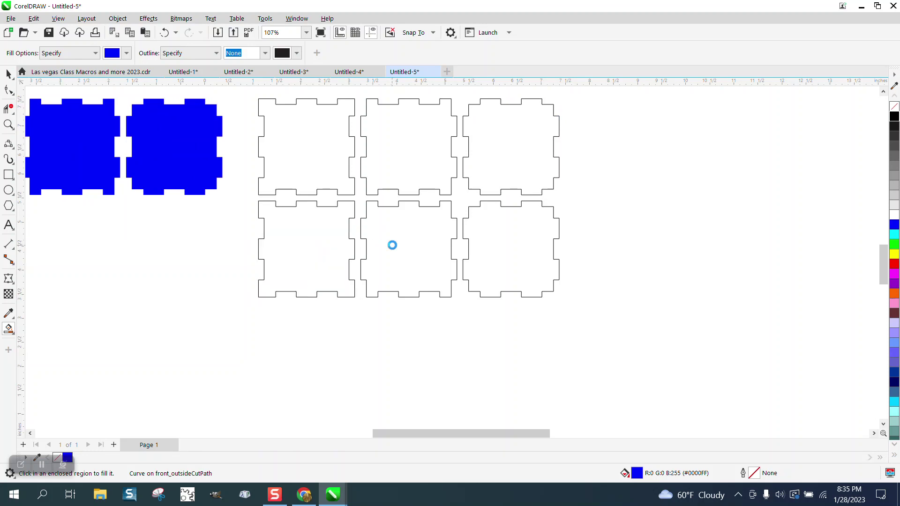
click(392, 246)
key(Left)
click(490, 243)
key(Left)
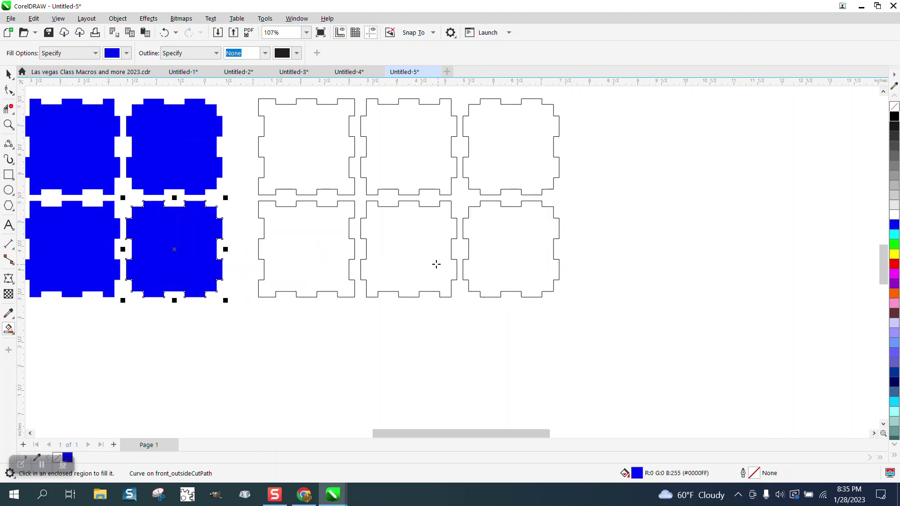
click(9, 74)
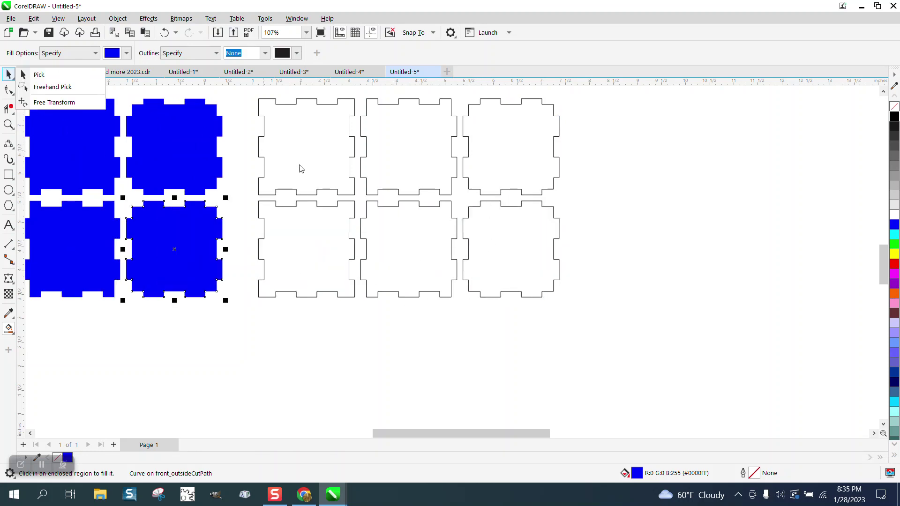
click(247, 198)
scroll(247, 197, down, 2)
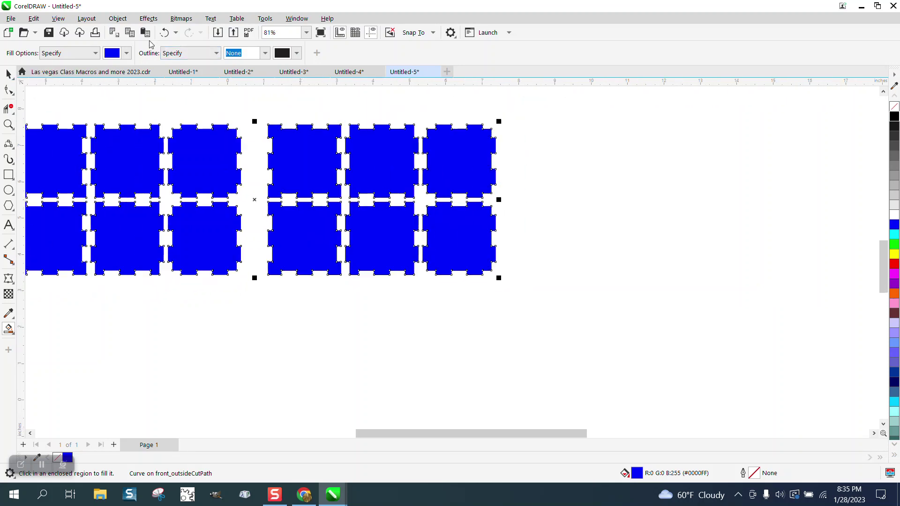
click(164, 32)
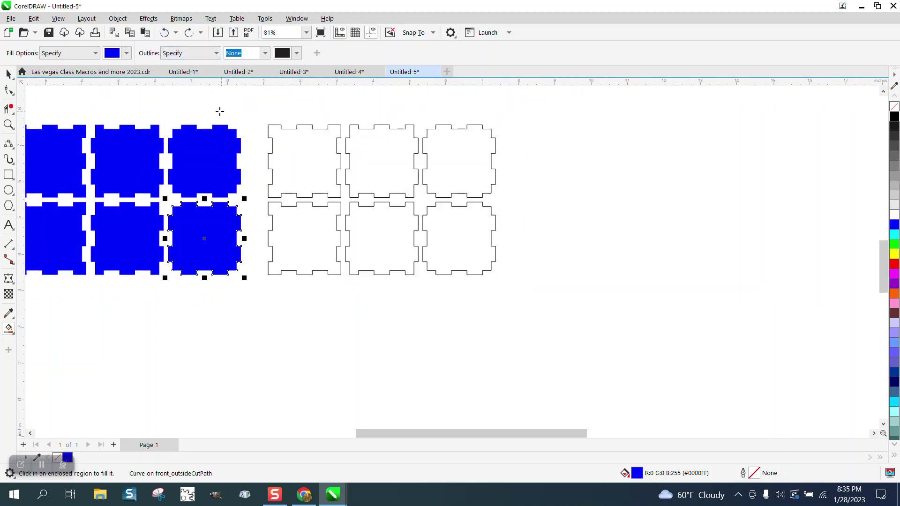
- Delete the six original outline panels
click(9, 74)
drag(250, 112, 490, 289)
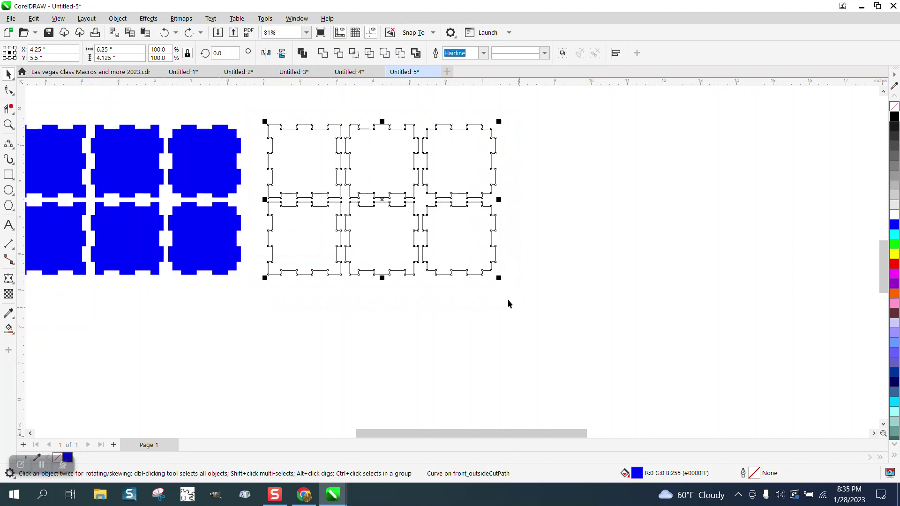
key(Delete)
- Give the six blue copies no fill and a red hairline outline
scroll(298, 187, down, 1)
drag(60, 131, 389, 289)
click(895, 107)
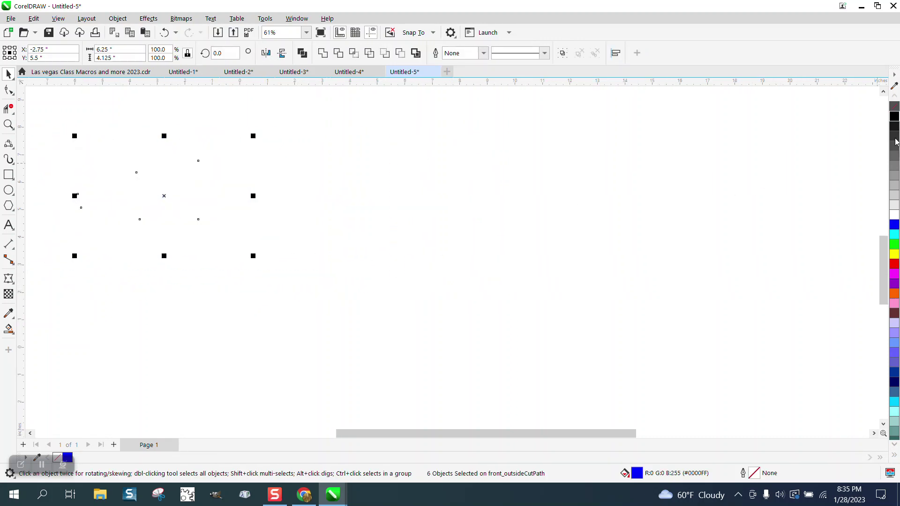
right_click(894, 264)
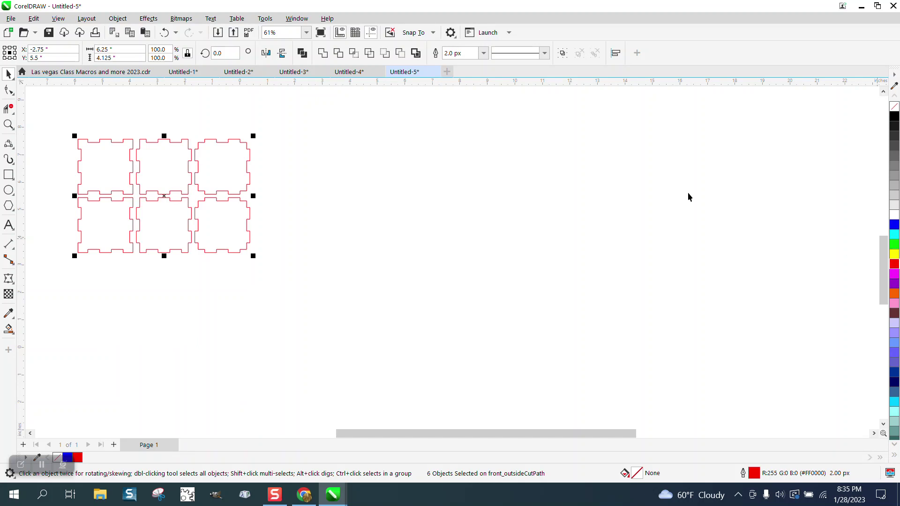
click(483, 53)
click(458, 72)
- Zoom in on the six red hairline panels with a Zoom marquee
click(9, 125)
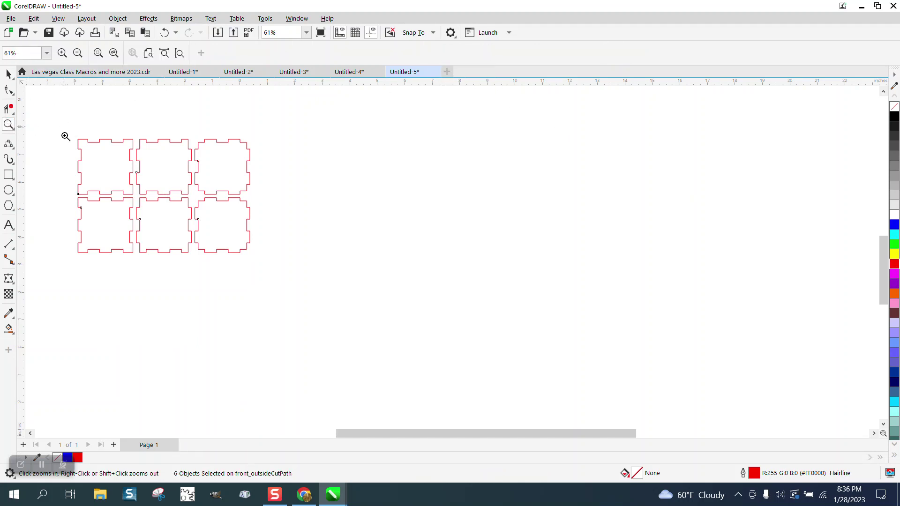
drag(66, 136, 323, 294)
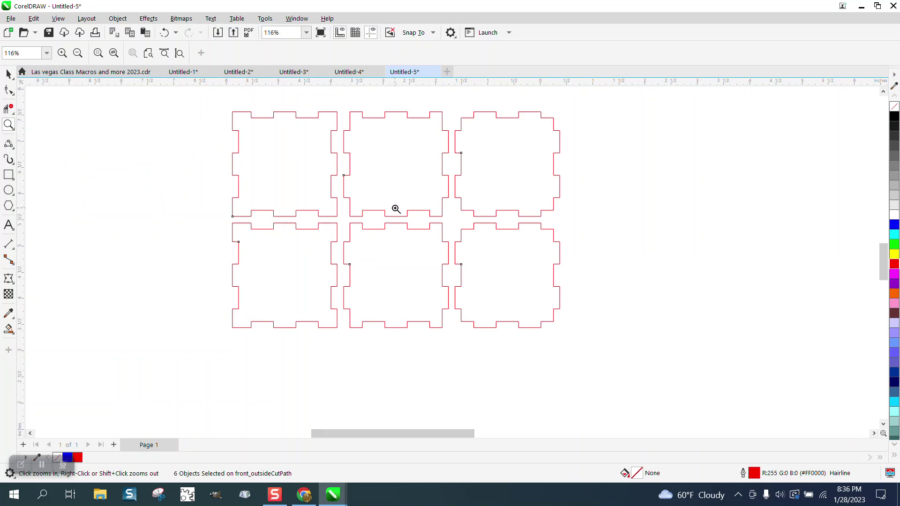